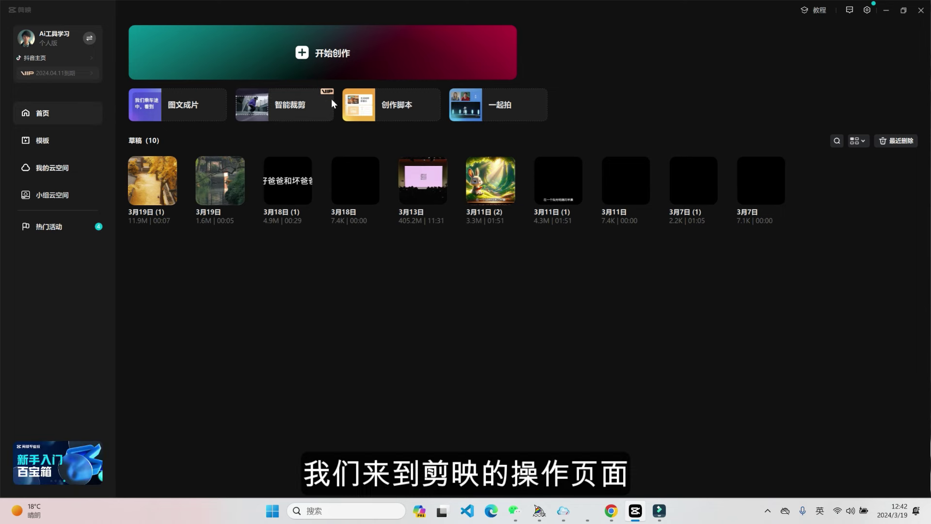
Create a new project, import 5.png from the desktop and place it at the start of the timeline.
{"action": "left_click", "coordinate": [307, 57]}
{"action": "left_click", "coordinate": [184, 181]}
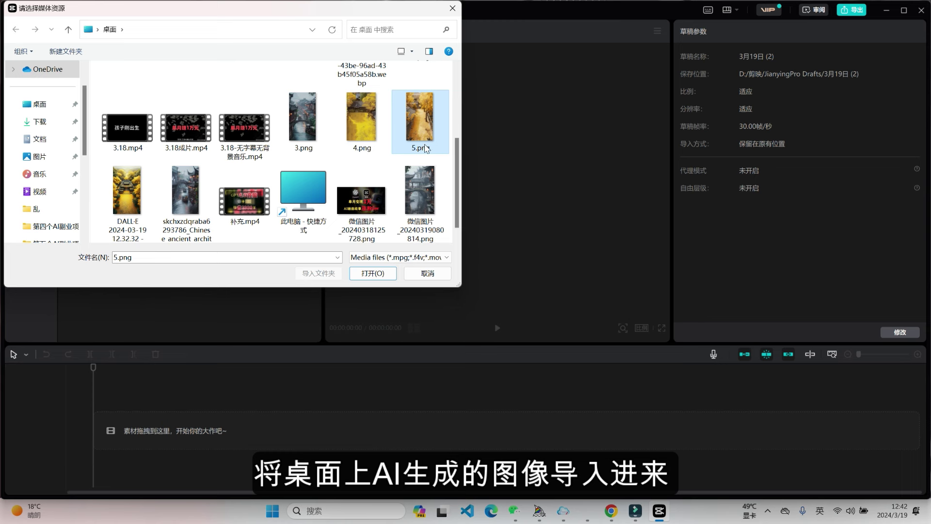
{"action": "left_click", "coordinate": [372, 274]}
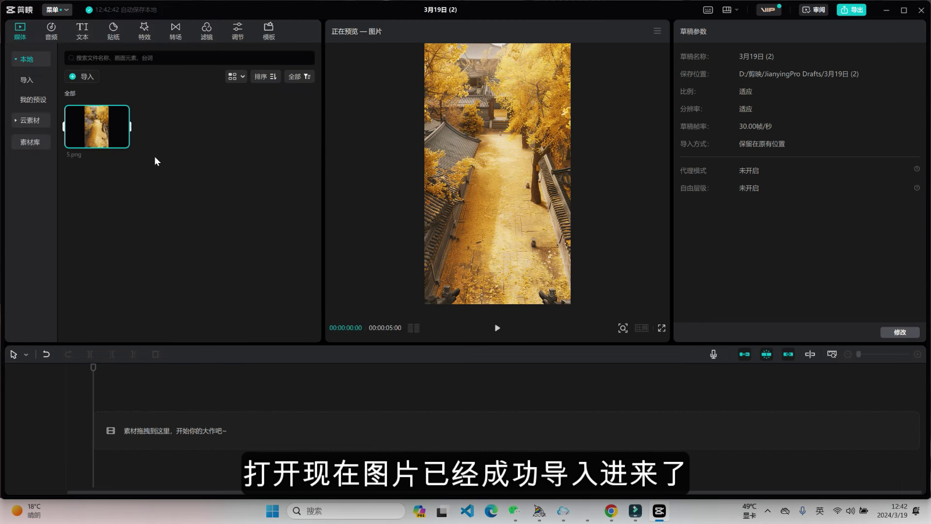
{"action": "left_click_drag", "start_coordinate": [111, 126], "coordinate": [99, 443]}
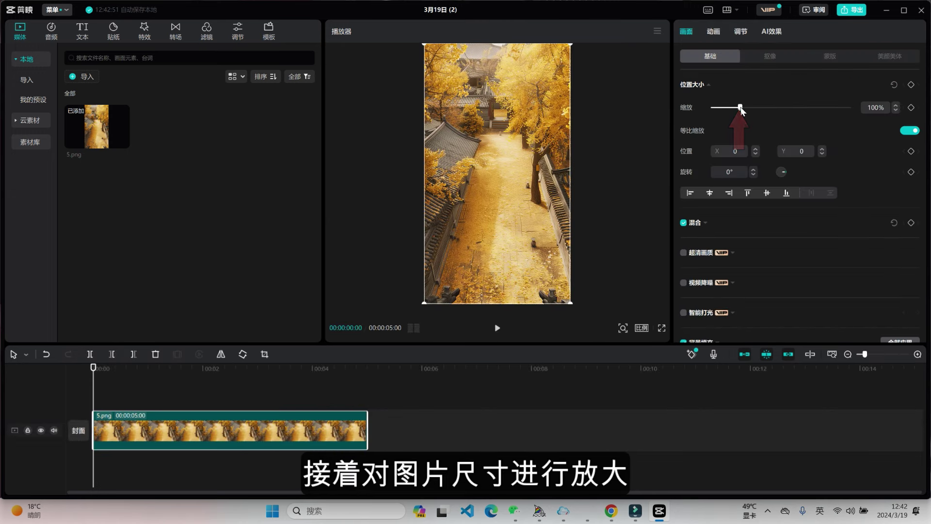
Scale the image to 135%, offset it to X -376, Y -672 and add a position keyframe.
{"action": "left_click_drag", "start_coordinate": [741, 107], "coordinate": [751, 107]}
{"action": "left_click_drag", "start_coordinate": [535, 125], "coordinate": [521, 153]}
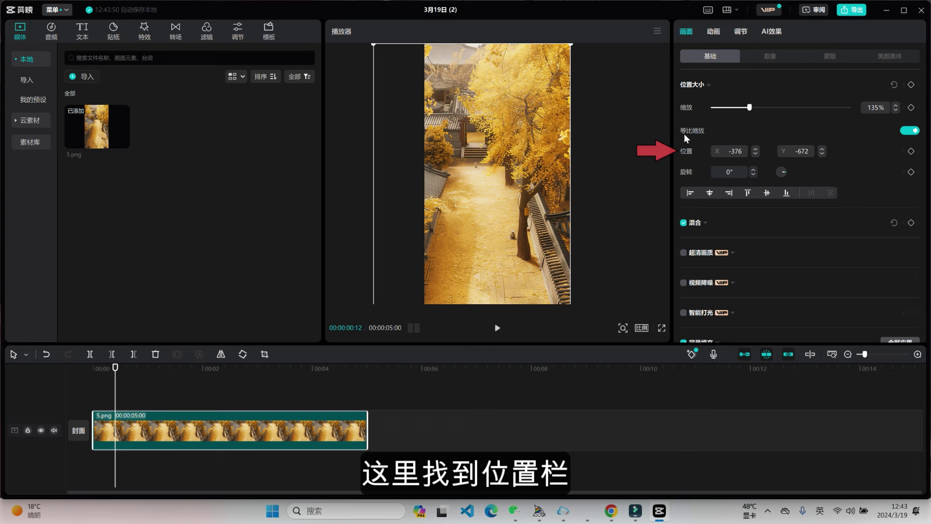
{"action": "left_click", "coordinate": [910, 152]}
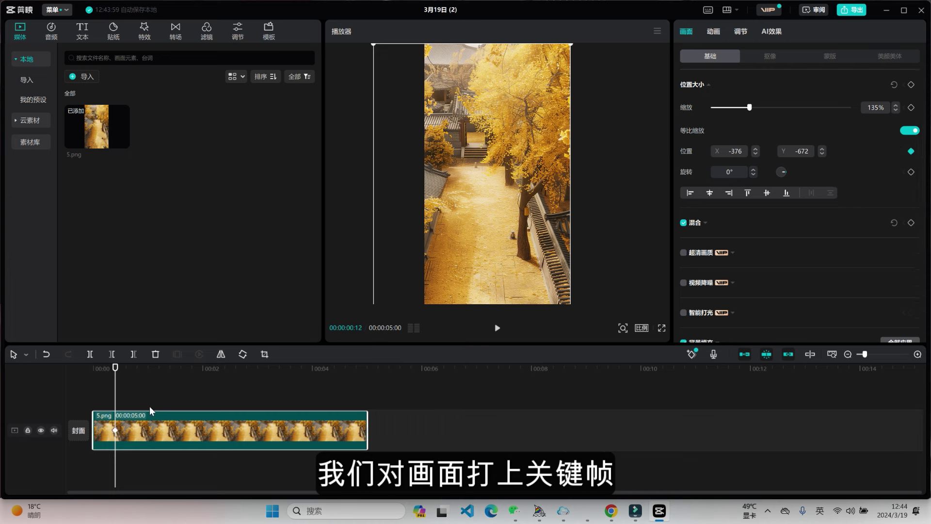
Add a second position keyframe near the middle of the image clip and move the first one to the clip's start.
{"action": "left_click", "coordinate": [245, 376]}
{"action": "left_click", "coordinate": [911, 151]}
{"action": "left_click", "coordinate": [115, 431]}
{"action": "left_click_drag", "start_coordinate": [114, 431], "coordinate": [91, 430]}
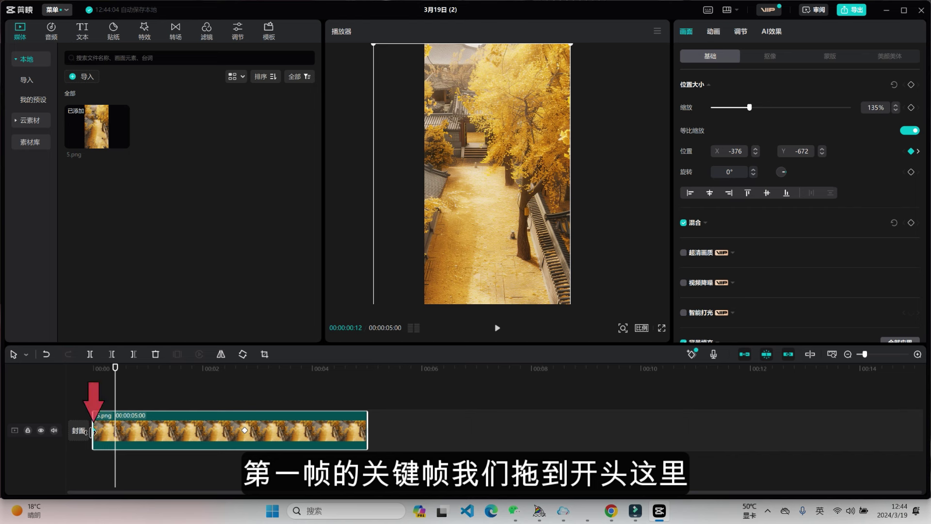
Set the second keyframe's X position to 300 and extend the image clip to 7 seconds.
{"action": "left_click", "coordinate": [245, 431]}
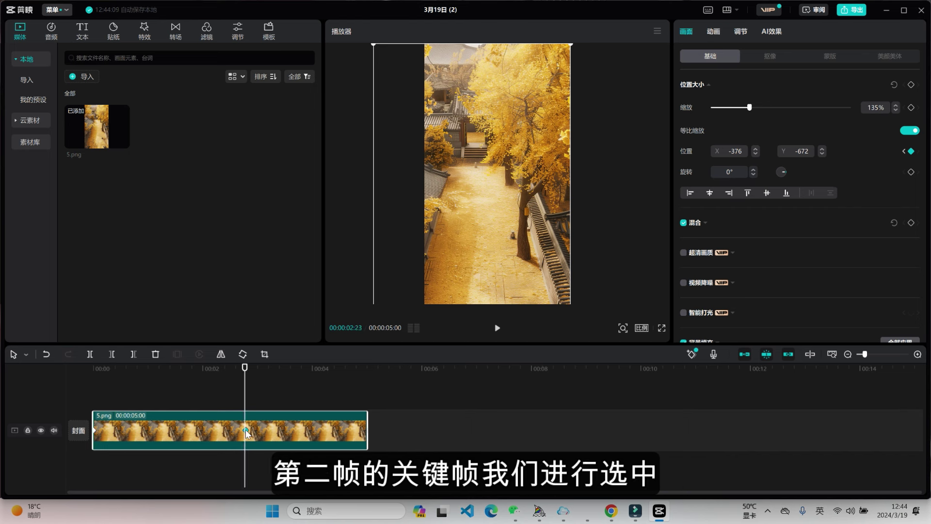
{"action": "left_click", "coordinate": [717, 151]}
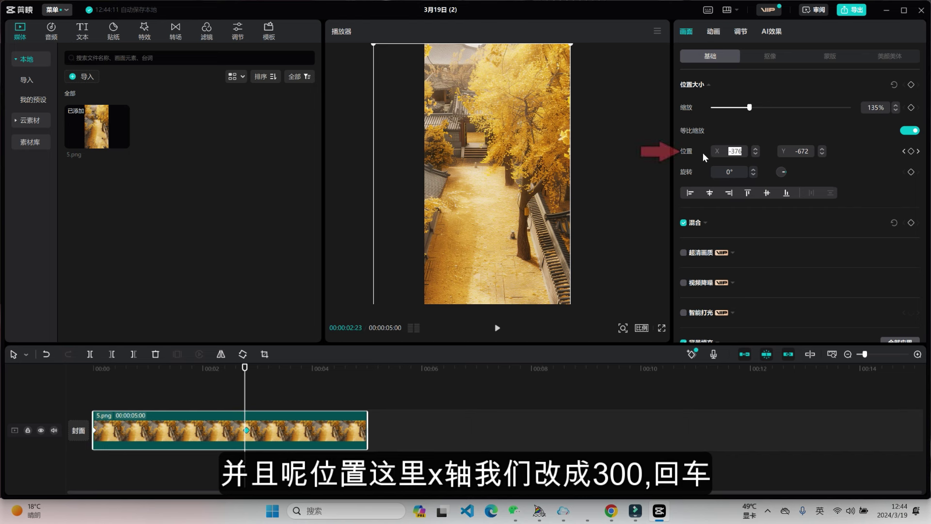
{"action": "type", "text": "300"}
{"action": "key", "text": "Return"}
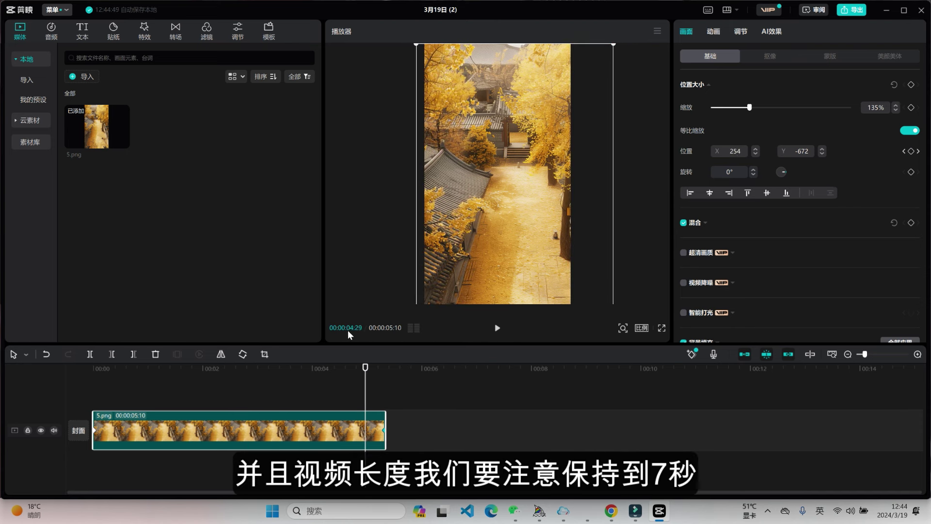
{"action": "left_click_drag", "start_coordinate": [385, 418], "coordinate": [483, 418]}
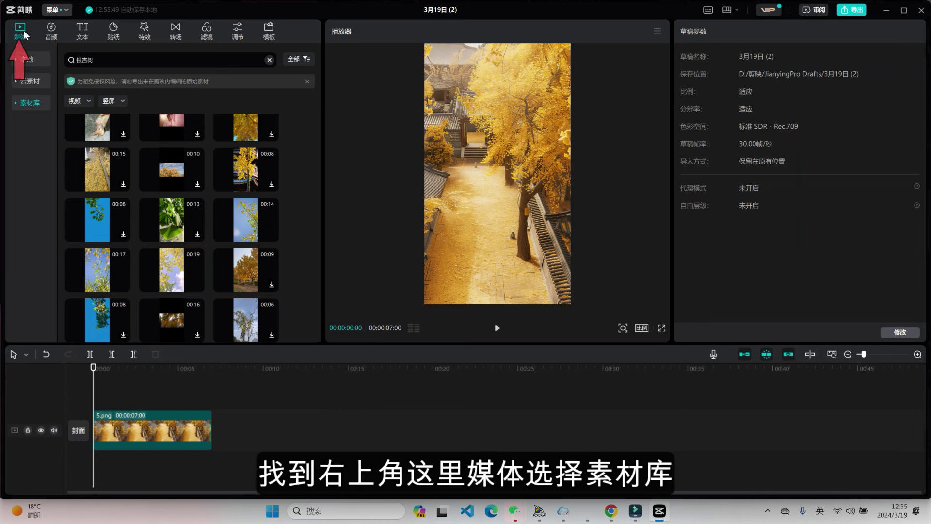
Search the stock media library for 银杏树, limiting the results to vertical videos.
{"action": "left_click", "coordinate": [98, 60]}
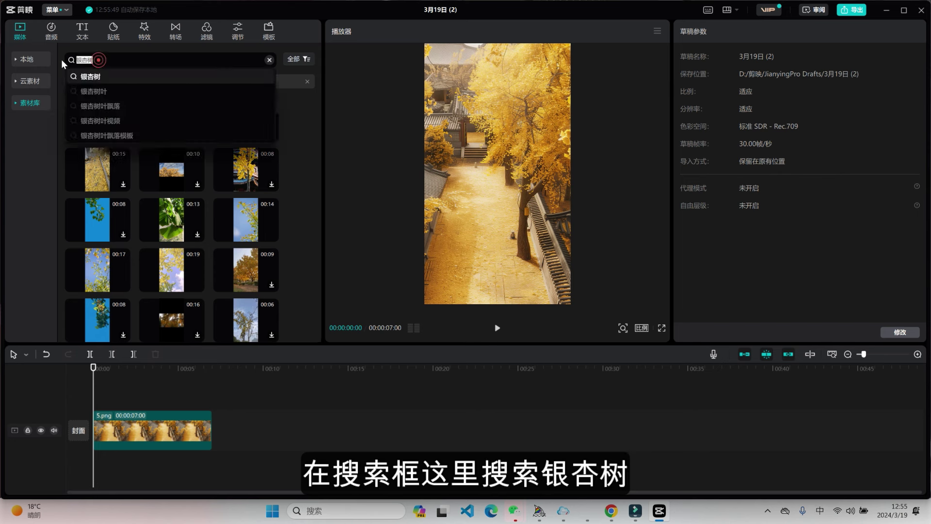
{"action": "left_click", "coordinate": [107, 59]}
{"action": "key", "text": "Return"}
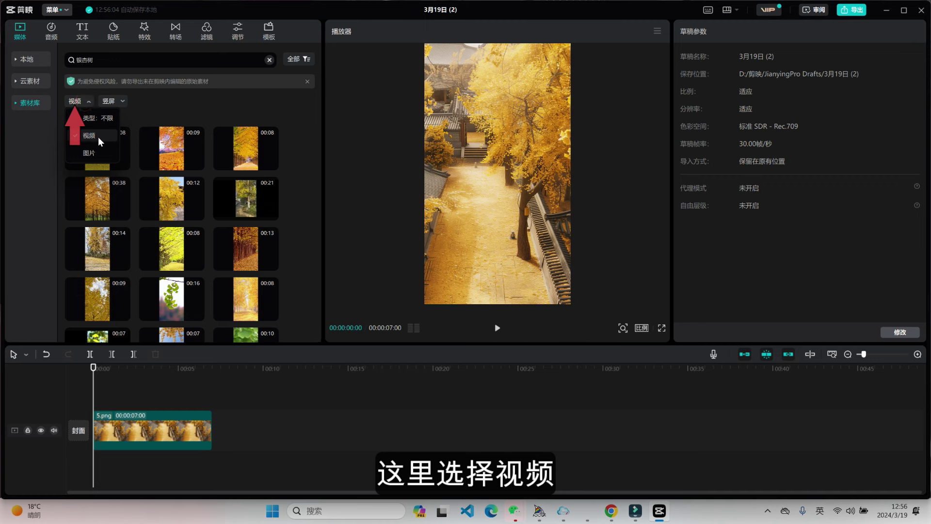
{"action": "left_click", "coordinate": [111, 101]}
Place the blue-sky ginkgo branch video above the image at the timeline start and trim it to 7 seconds.
{"action": "left_click_drag", "start_coordinate": [318, 162], "coordinate": [319, 320]}
{"action": "left_click", "coordinate": [241, 290]}
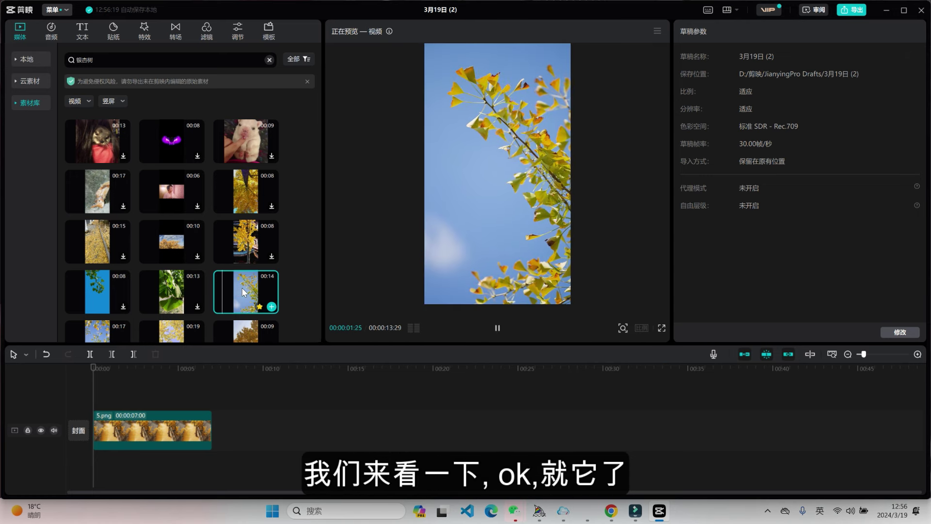
{"action": "left_click_drag", "start_coordinate": [247, 289], "coordinate": [93, 407]}
{"action": "left_click_drag", "start_coordinate": [331, 414], "coordinate": [214, 422]}
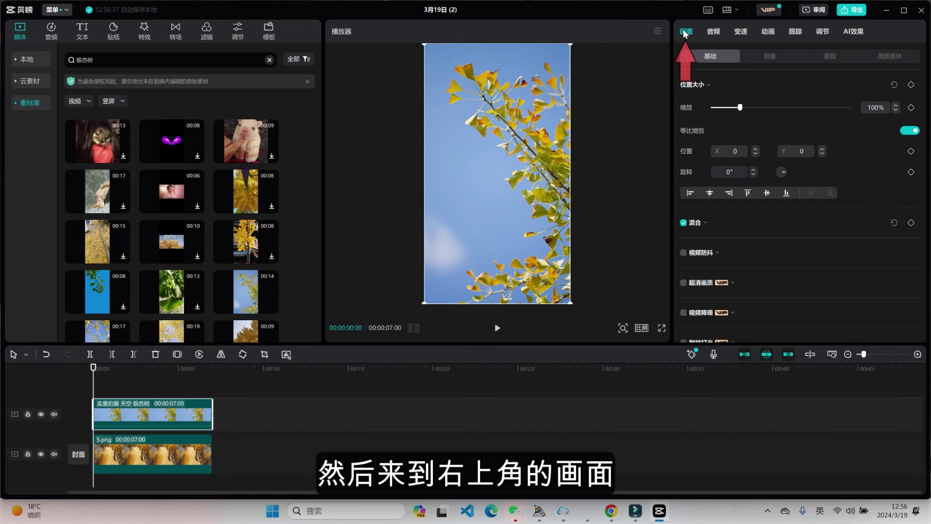
Apply a chroma key to the ginkgo clip, sampling the blue sky and setting the strength to 100.
{"action": "left_click", "coordinate": [773, 55]}
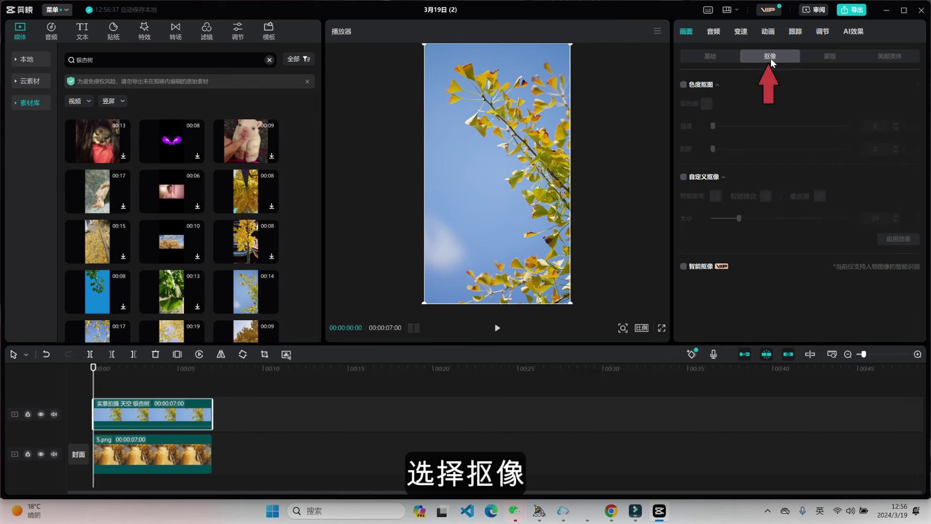
{"action": "left_click", "coordinate": [684, 86]}
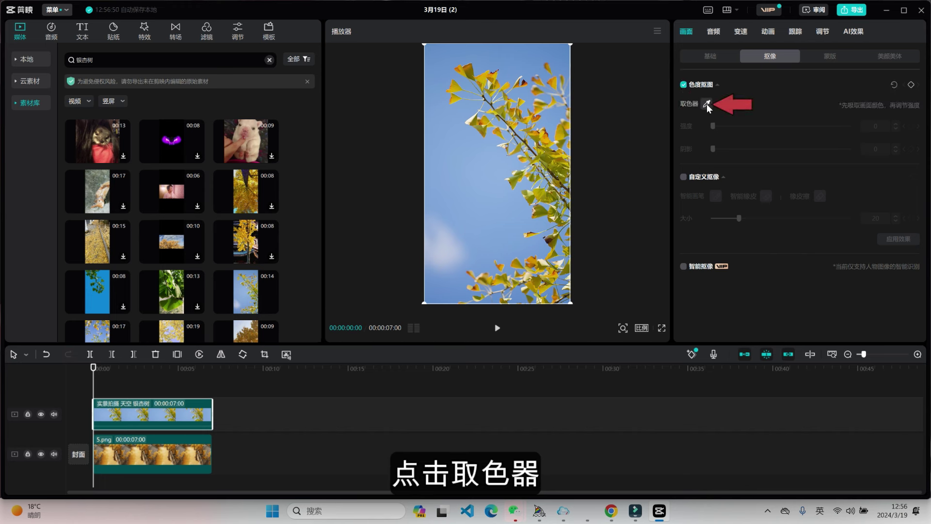
{"action": "left_click", "coordinate": [707, 103]}
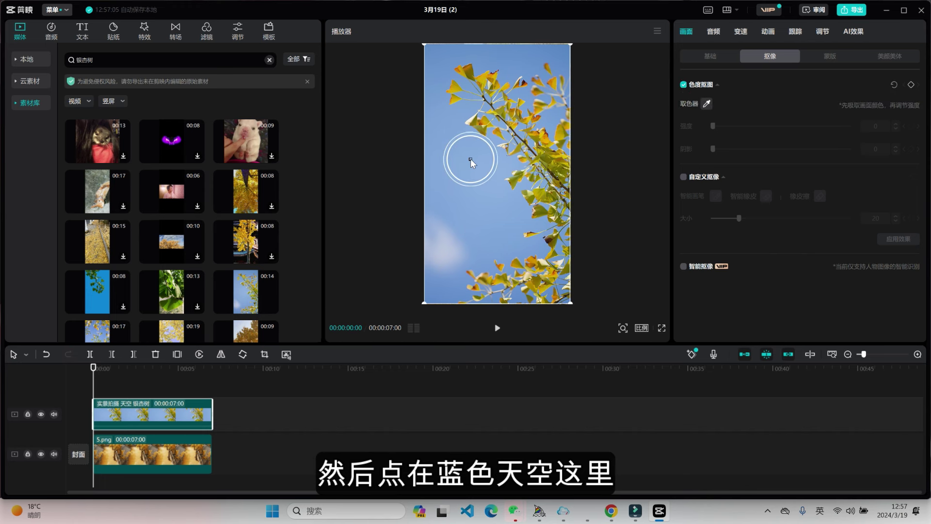
{"action": "left_click", "coordinate": [471, 158]}
{"action": "left_click_drag", "start_coordinate": [717, 124], "coordinate": [849, 126]}
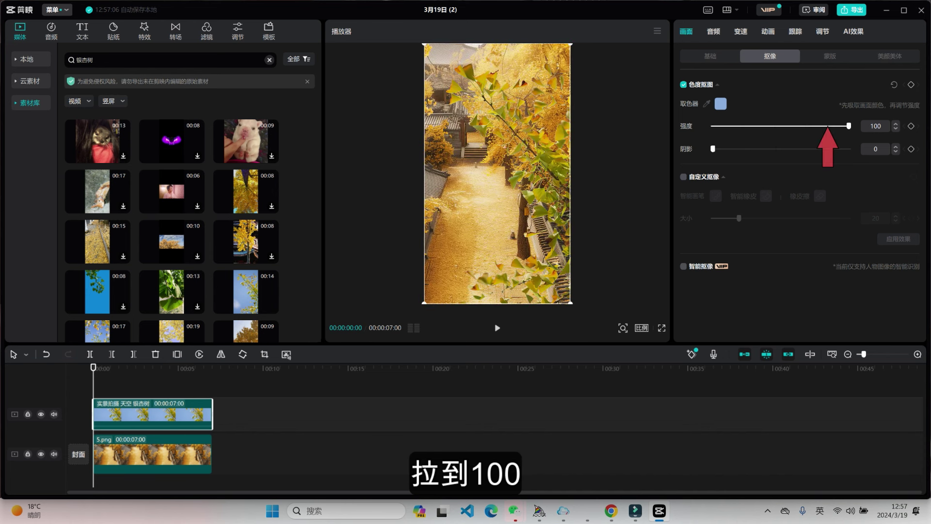
Match the ginkgo clip to the background with colour temperature 37, saturation -30 and brightness 17.
{"action": "left_click", "coordinate": [822, 33]}
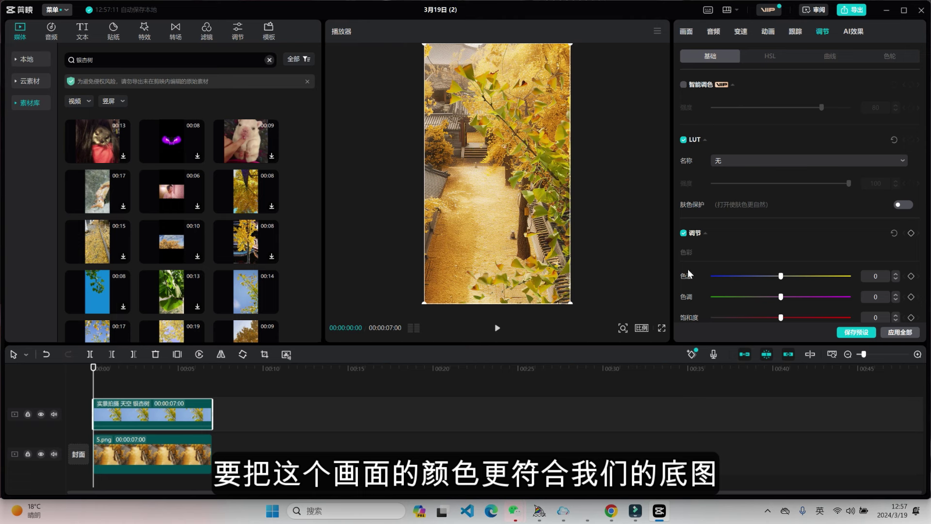
{"action": "left_click_drag", "start_coordinate": [781, 276], "coordinate": [794, 276]}
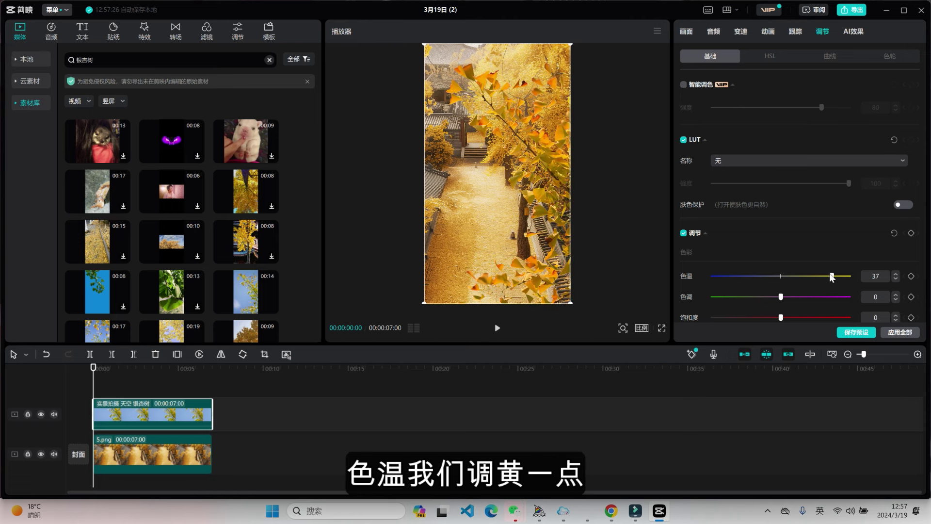
{"action": "scroll", "coordinate": [787, 247], "scroll_direction": "down", "scroll_amount": 2}
{"action": "scroll", "coordinate": [782, 243], "scroll_direction": "down", "scroll_amount": 1}
{"action": "left_click_drag", "start_coordinate": [761, 239], "coordinate": [801, 243]}
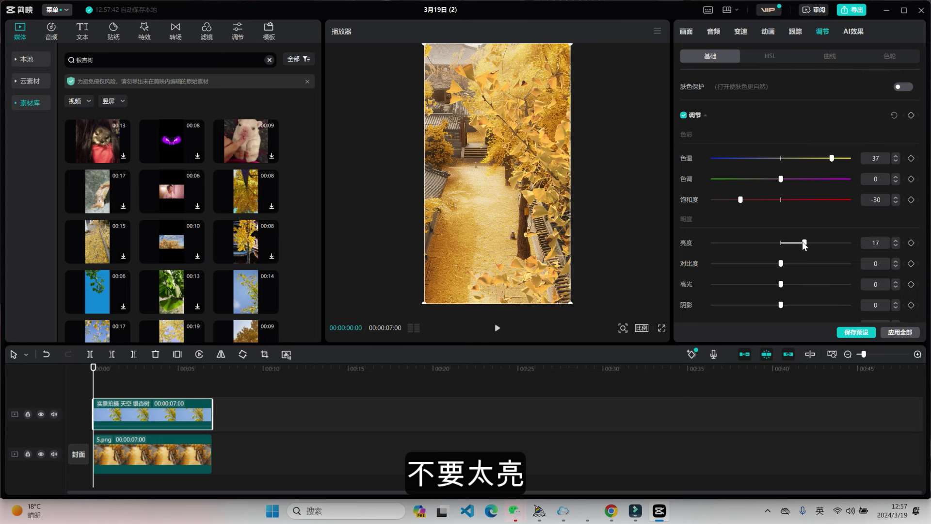
Scale the ginkgo clip to 54%, rotate it to 194°, position it at X -711, Y 917 and play the result.
{"action": "left_click", "coordinate": [688, 33]}
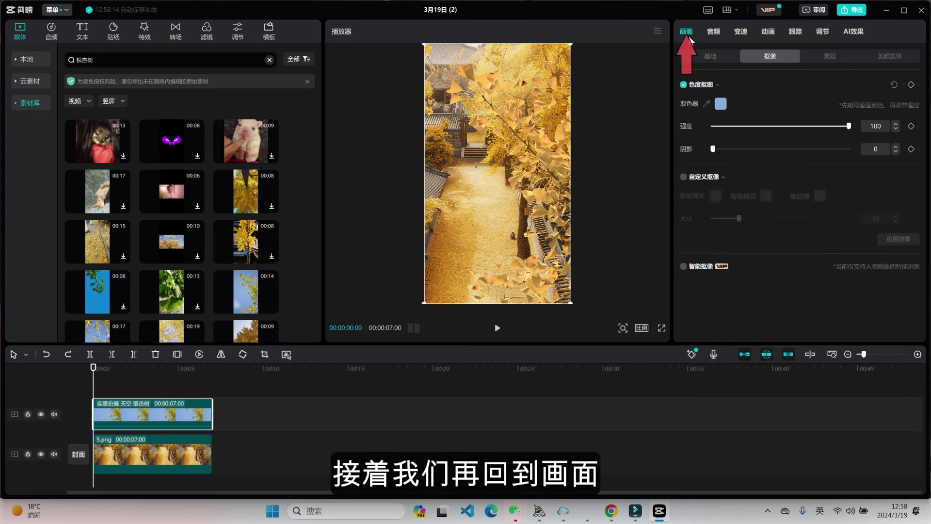
{"action": "left_click", "coordinate": [710, 54]}
{"action": "left_click_drag", "start_coordinate": [738, 107], "coordinate": [731, 107]}
{"action": "left_click_drag", "start_coordinate": [785, 170], "coordinate": [492, 125]}
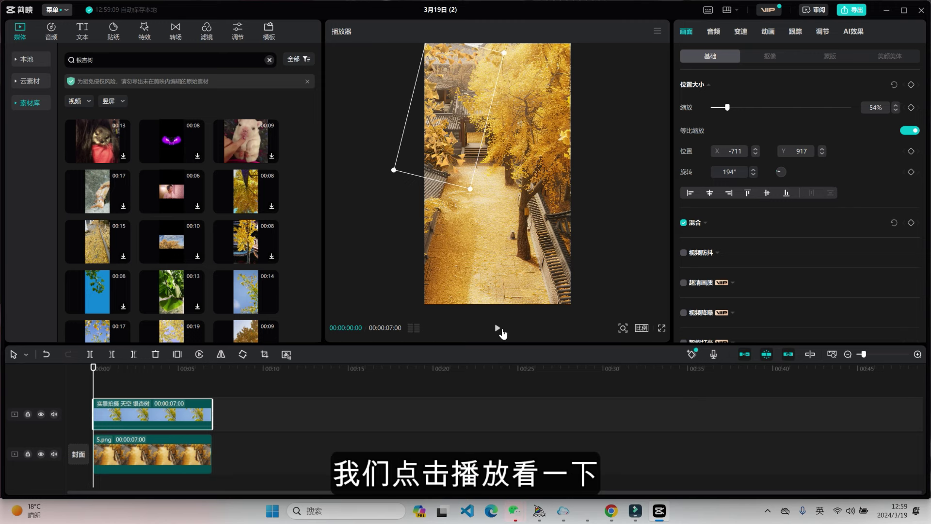
{"action": "left_click", "coordinate": [498, 331]}
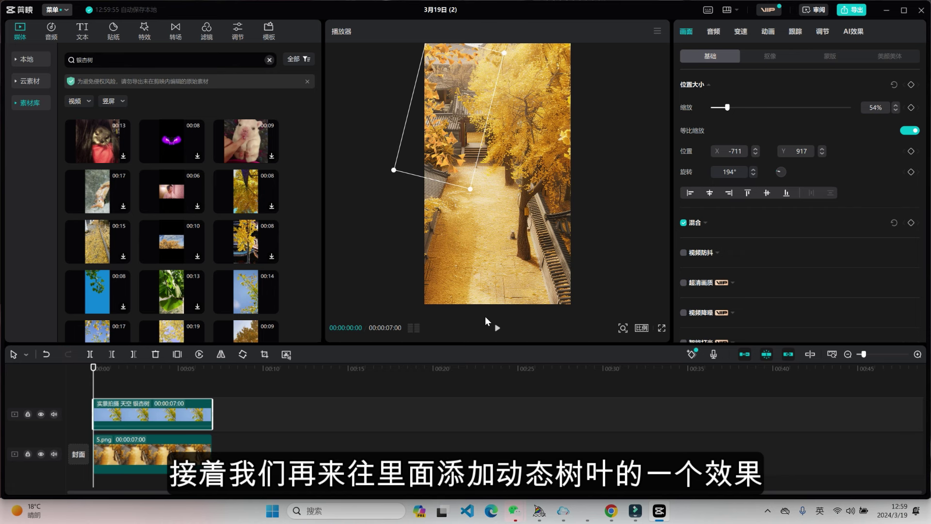
Add the blue-screen falling petals clip 鲜花飘落 绿幕 from the stock library above the other clips, 7 seconds long.
{"action": "left_click", "coordinate": [102, 58]}
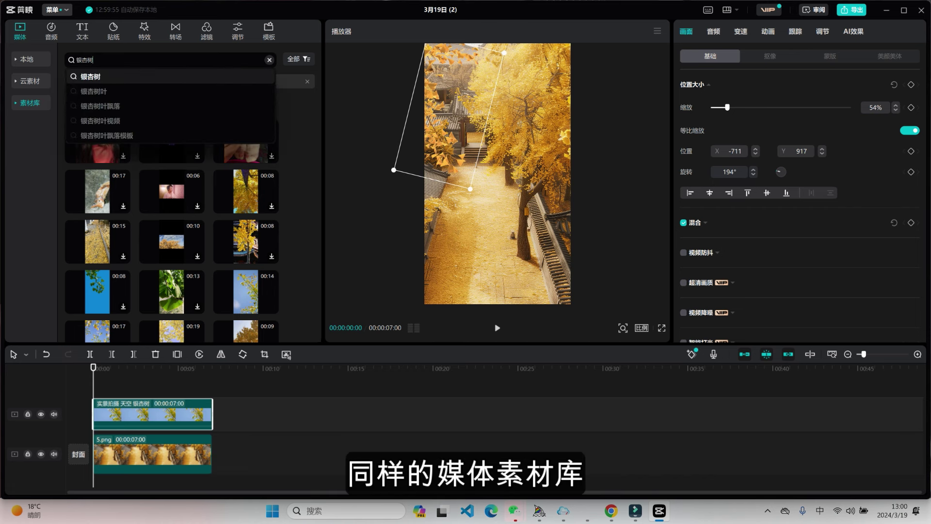
{"action": "left_click", "coordinate": [97, 92]}
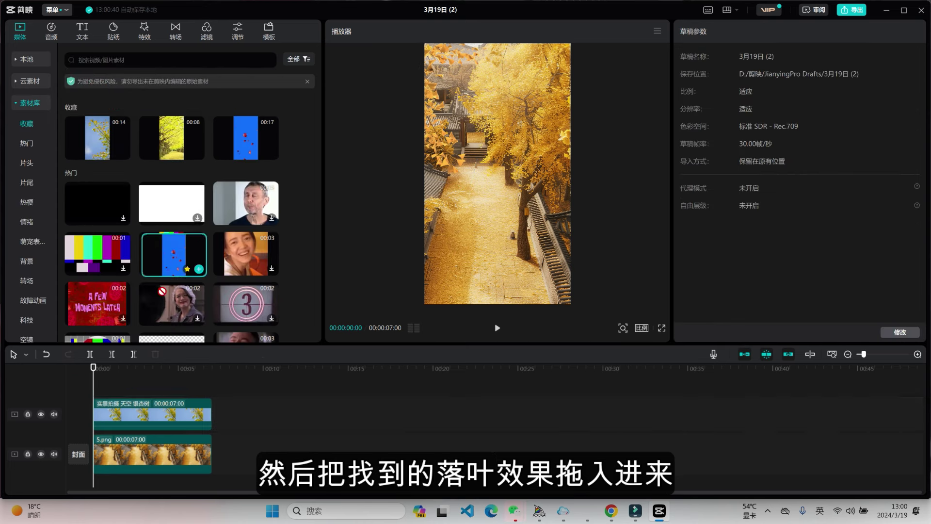
{"action": "left_click_drag", "start_coordinate": [116, 381], "coordinate": [91, 388]}
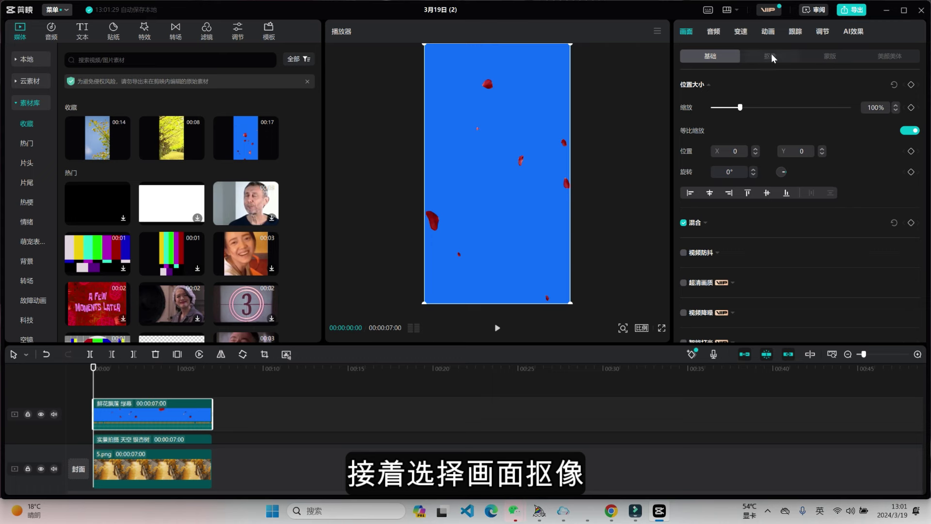
Apply a chroma key to the petals clip, sampling its blue background and setting the strength to 100.
{"action": "left_click", "coordinate": [770, 56]}
{"action": "left_click", "coordinate": [683, 85]}
{"action": "left_click", "coordinate": [707, 104]}
{"action": "left_click", "coordinate": [523, 108]}
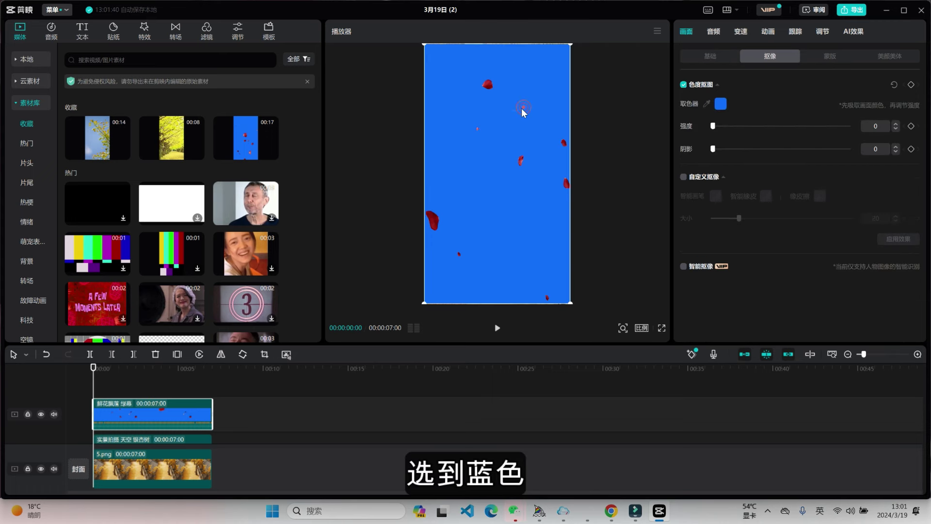
{"action": "left_click_drag", "start_coordinate": [713, 126], "coordinate": [849, 127]}
Adjust the petals clip's colour to saturation -23, brightness 50 and light sense (光感) 16.
{"action": "left_click", "coordinate": [822, 32]}
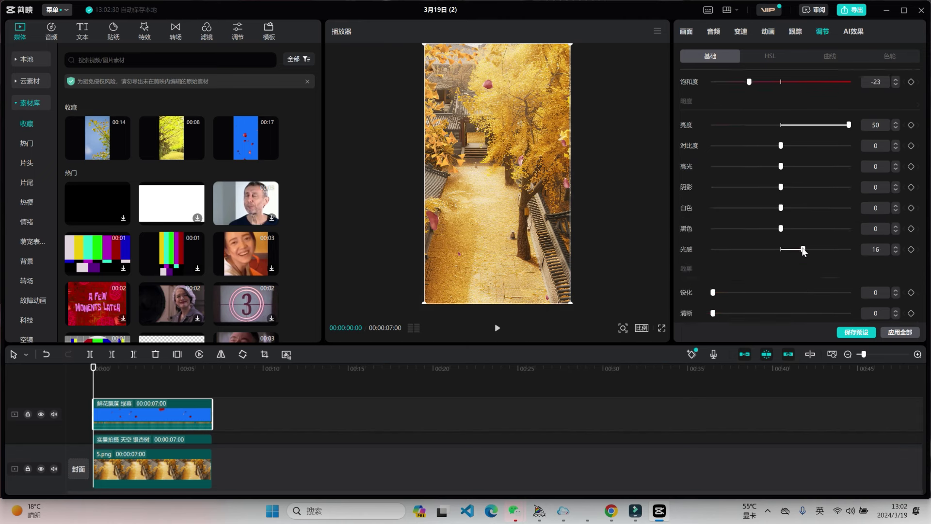
{"action": "left_click", "coordinate": [771, 56]}
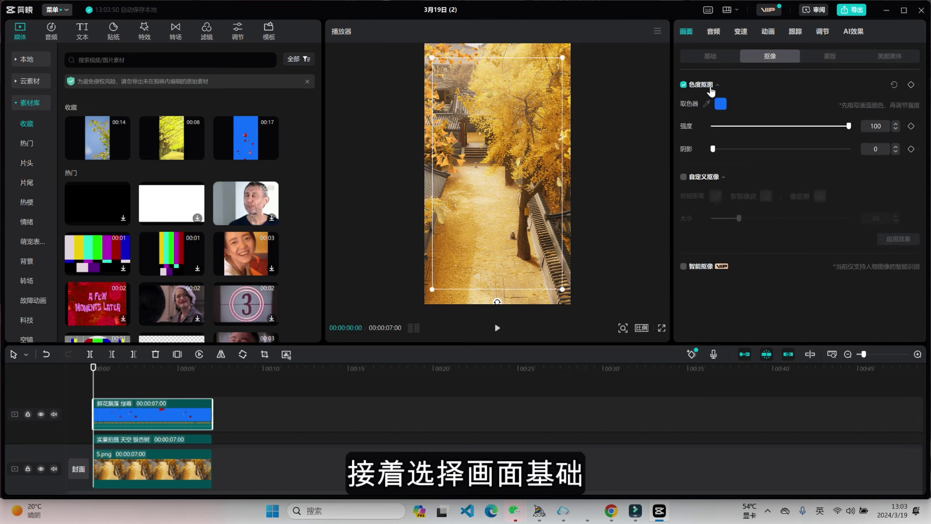
Shrink the petals clip to about 28% over the ginkgo branch in the frame's upper-left area, previewing the effect.
{"action": "left_click", "coordinate": [711, 54]}
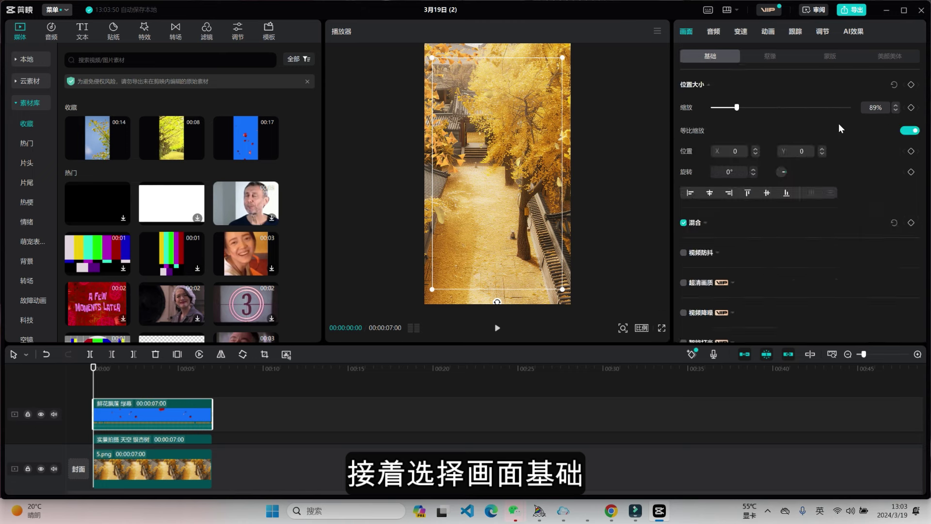
{"action": "left_click_drag", "start_coordinate": [561, 288], "coordinate": [478, 240]}
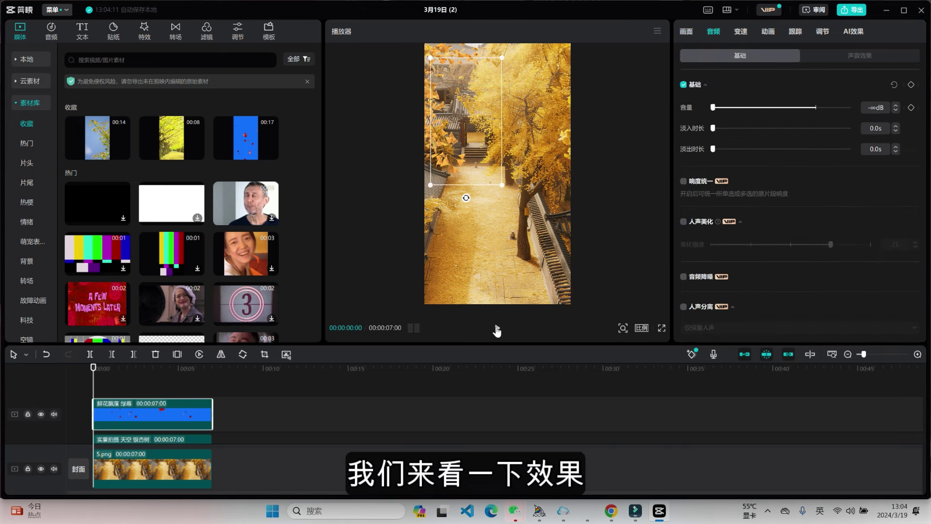
{"action": "left_click", "coordinate": [497, 329]}
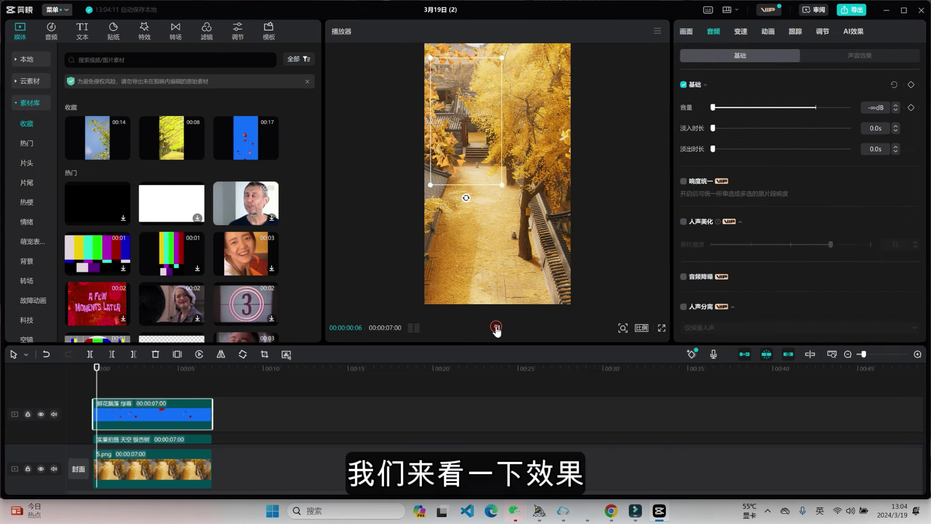
{"action": "left_click_drag", "start_coordinate": [505, 187], "coordinate": [476, 154]}
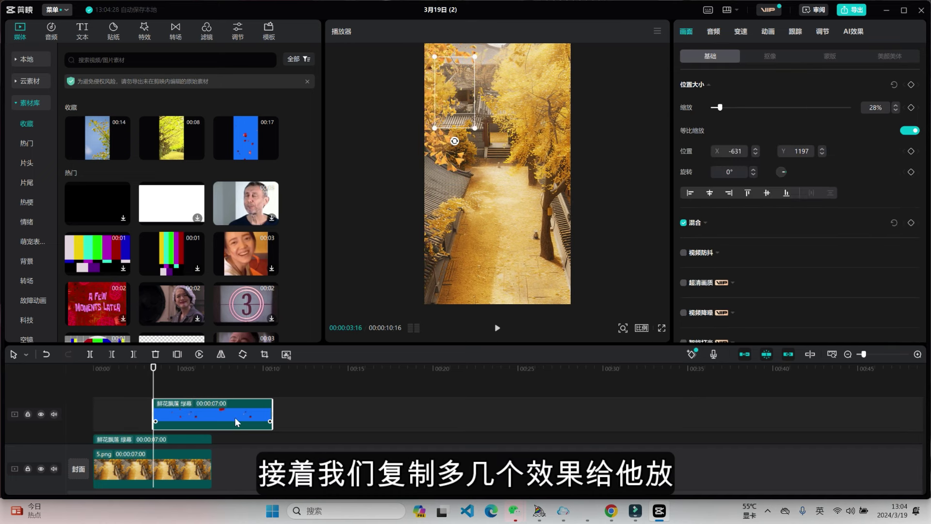
Duplicate the petals clip, align the copy with the timeline start and reposition it over another part of the image.
{"action": "left_click_drag", "start_coordinate": [235, 417], "coordinate": [147, 414]}
{"action": "left_click_drag", "start_coordinate": [468, 148], "coordinate": [502, 182]}
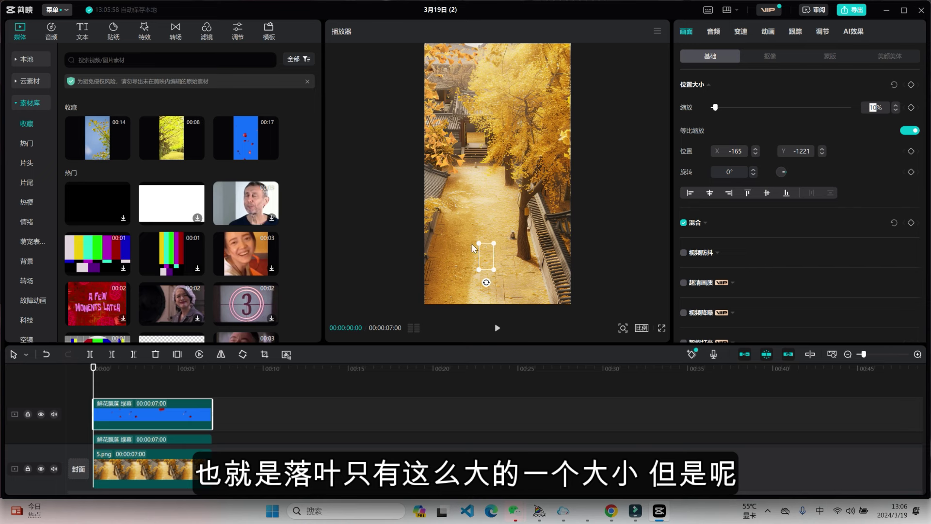
Play the video from the start to preview the two shrunken petals overlays in the scene.
{"action": "left_click_drag", "start_coordinate": [150, 441], "coordinate": [151, 426]}
{"action": "left_click_drag", "start_coordinate": [220, 421], "coordinate": [84, 356]}
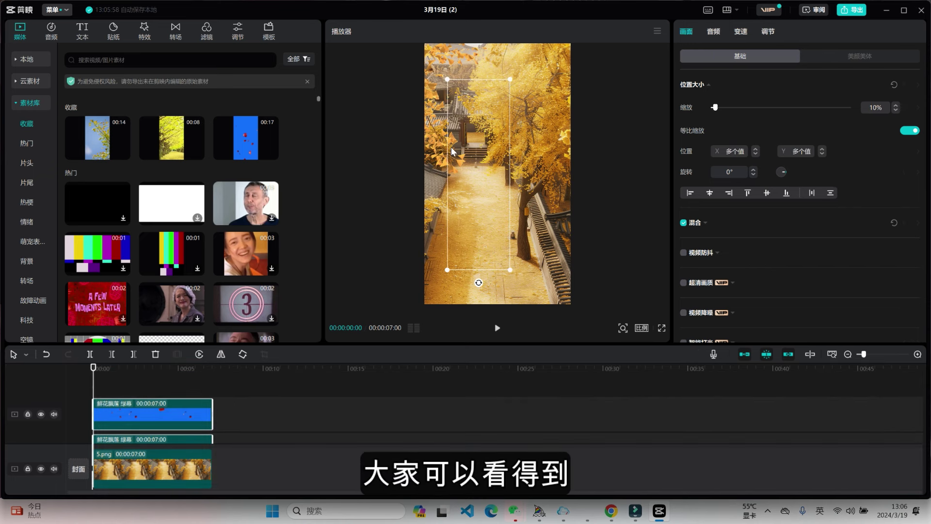
{"action": "left_click", "coordinate": [497, 327]}
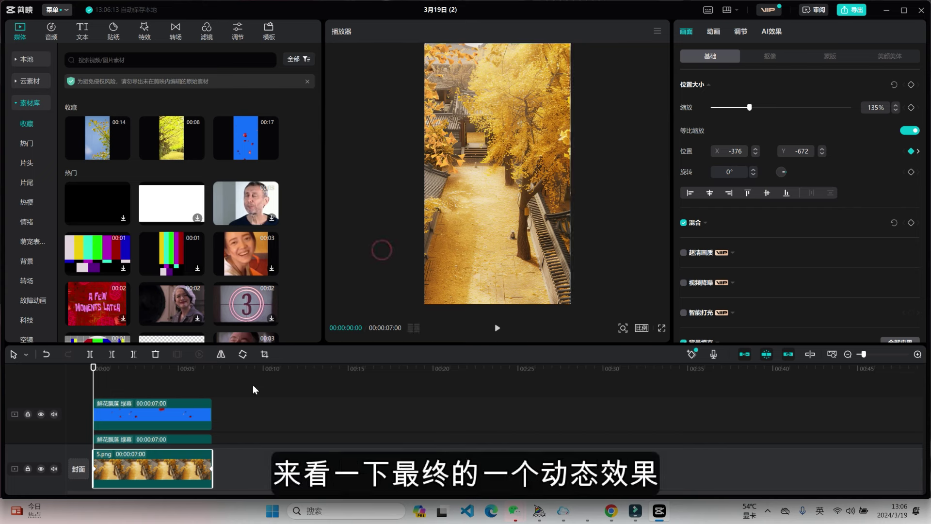
{"action": "left_click", "coordinate": [212, 370]}
{"action": "left_click", "coordinate": [498, 327]}
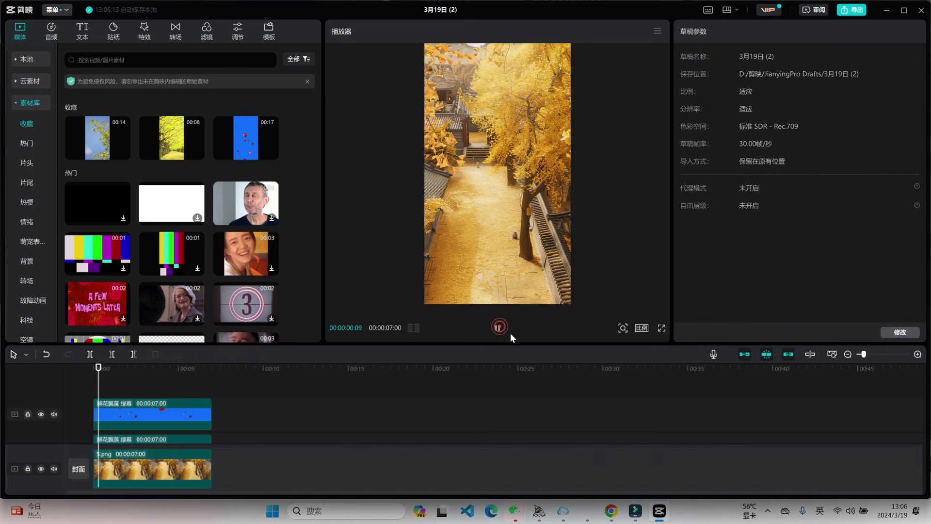
{"action": "left_click", "coordinate": [498, 329]}
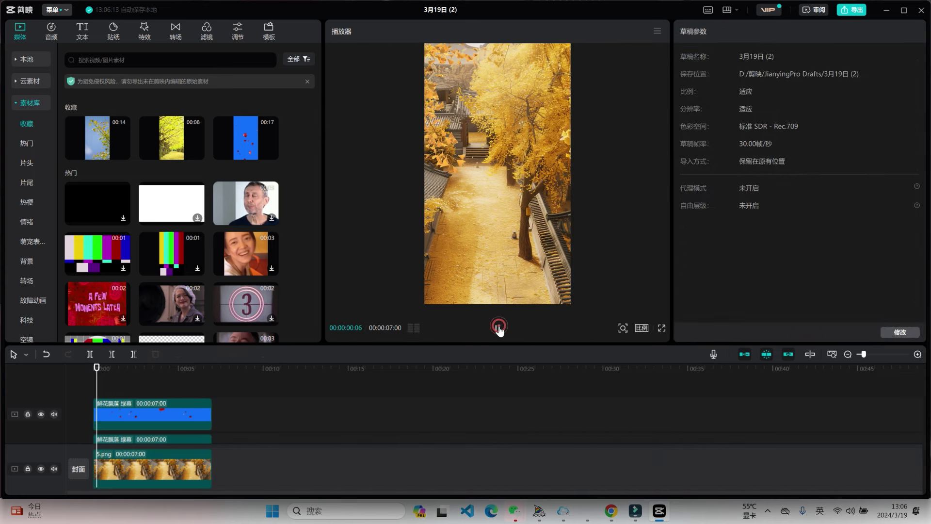
Move the uppermost petals clip from the lower path up to the yellow tree crown in the image.
{"action": "left_click_drag", "start_coordinate": [169, 416], "coordinate": [146, 422]}
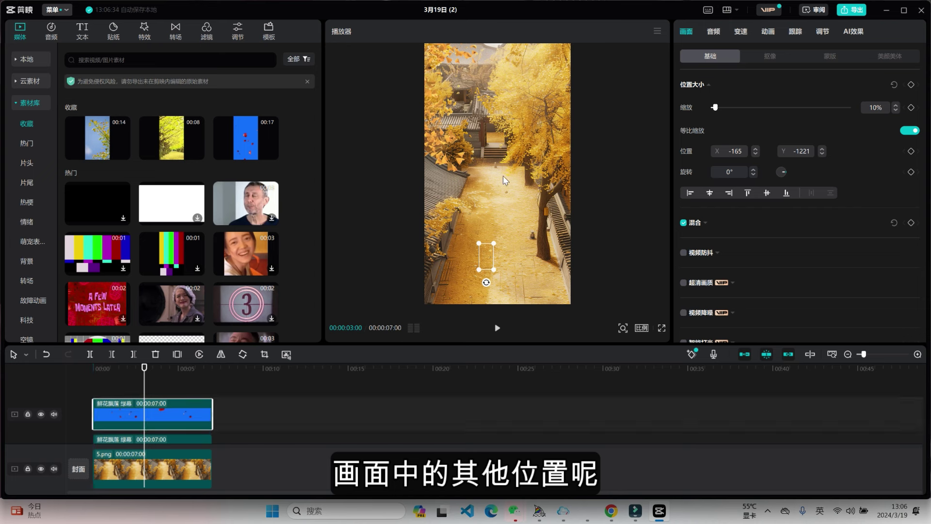
{"action": "left_click_drag", "start_coordinate": [483, 263], "coordinate": [517, 128]}
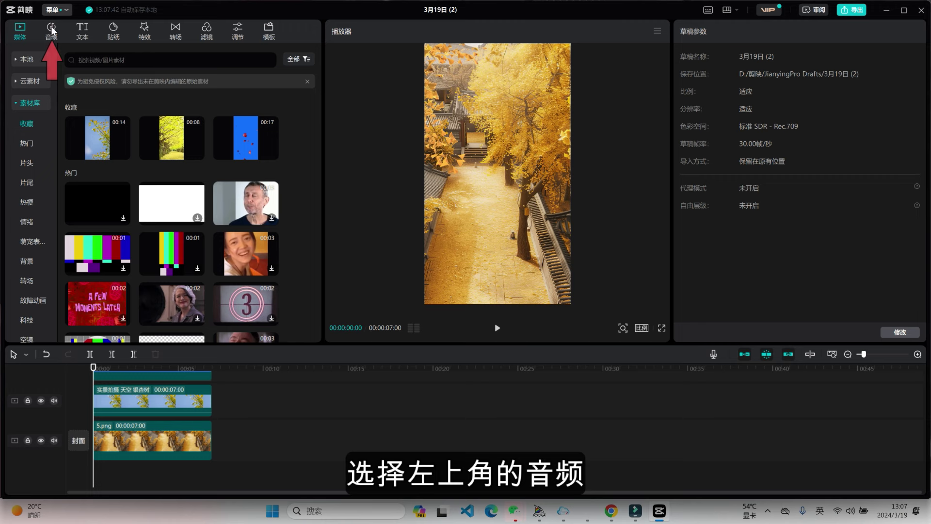
Search the music library for 中国风 轻音乐.
{"action": "left_click", "coordinate": [51, 29]}
{"action": "left_click", "coordinate": [96, 60]}
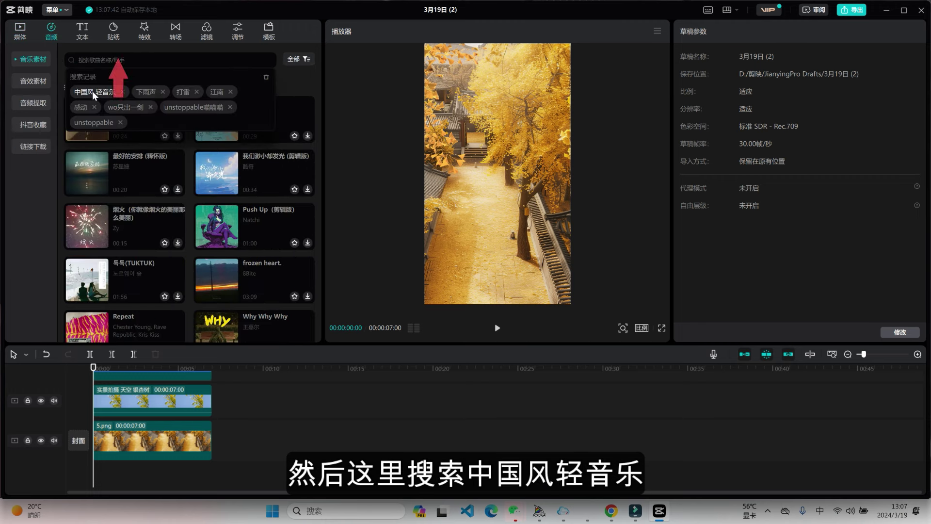
{"action": "left_click", "coordinate": [93, 92]}
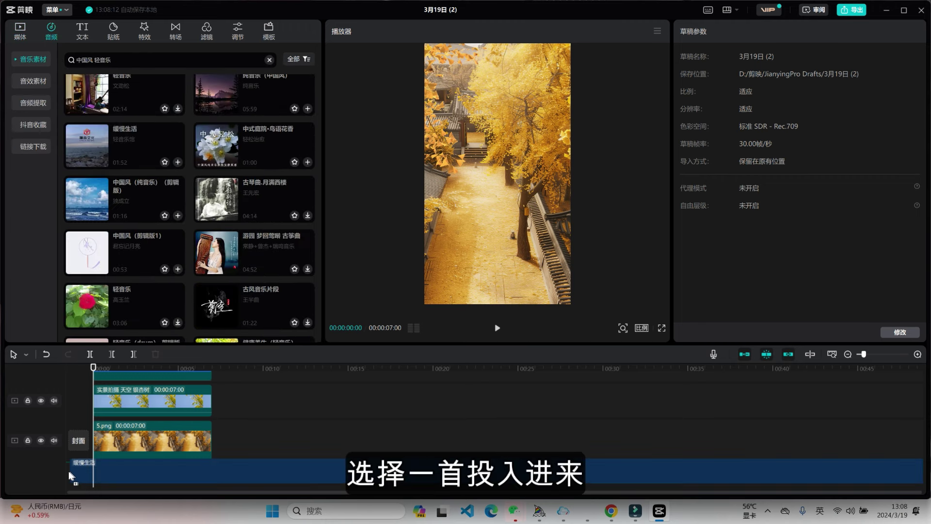
Add the track 缓慢生活 at the timeline start, trimmed to 7 seconds with volume 4.1 dB, fade-in 1.3 s and fade-out 1.4 s.
{"action": "left_click_drag", "start_coordinate": [72, 474], "coordinate": [97, 474]}
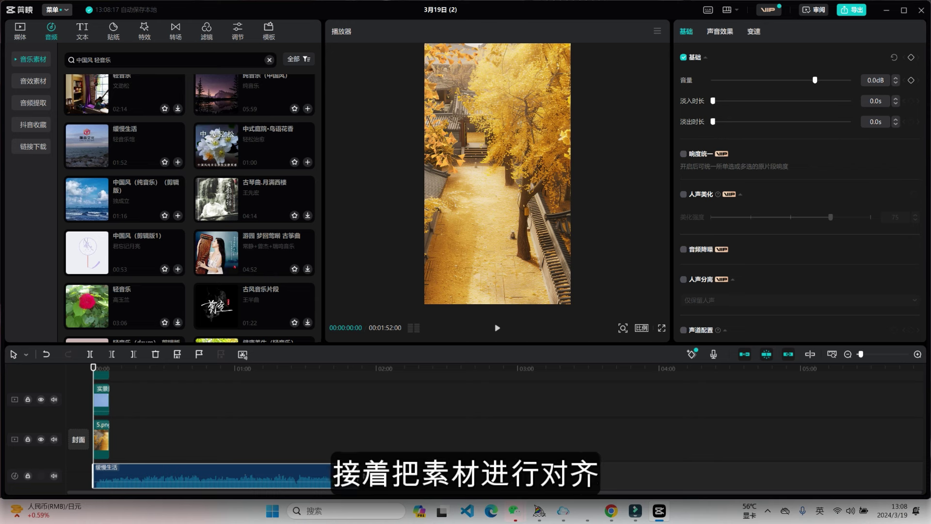
{"action": "left_click_drag", "start_coordinate": [259, 470], "coordinate": [107, 459]}
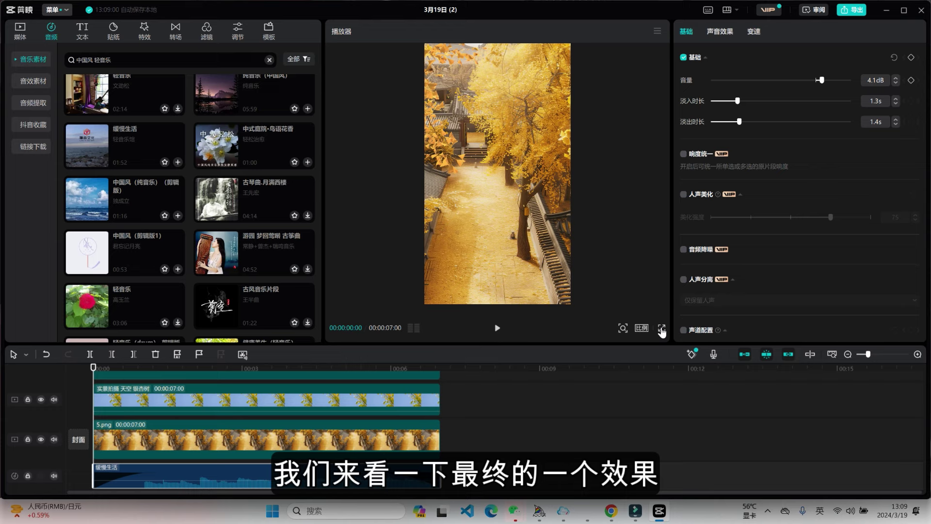
Play the finished video in full screen to check the final effect, and return to the editor.
{"action": "left_click", "coordinate": [662, 331]}
{"action": "key", "text": "space"}
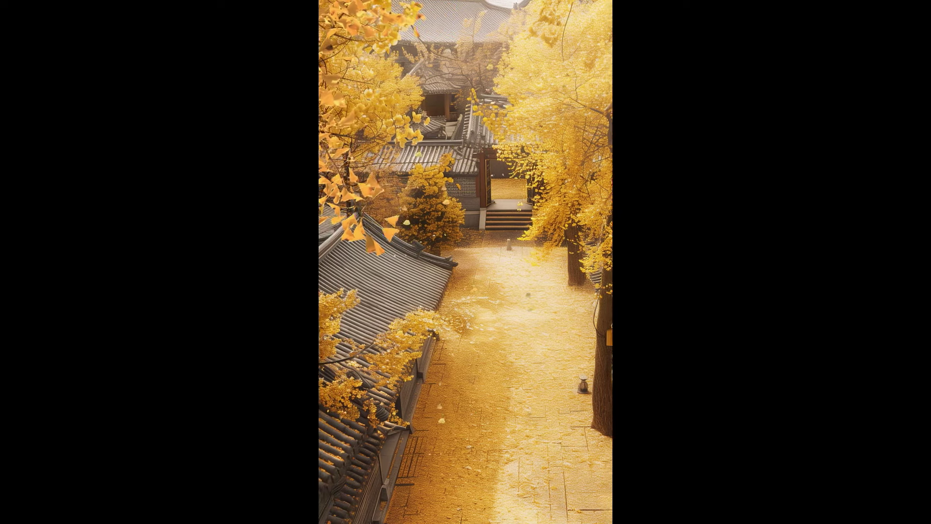
{"action": "key", "text": "Escape"}
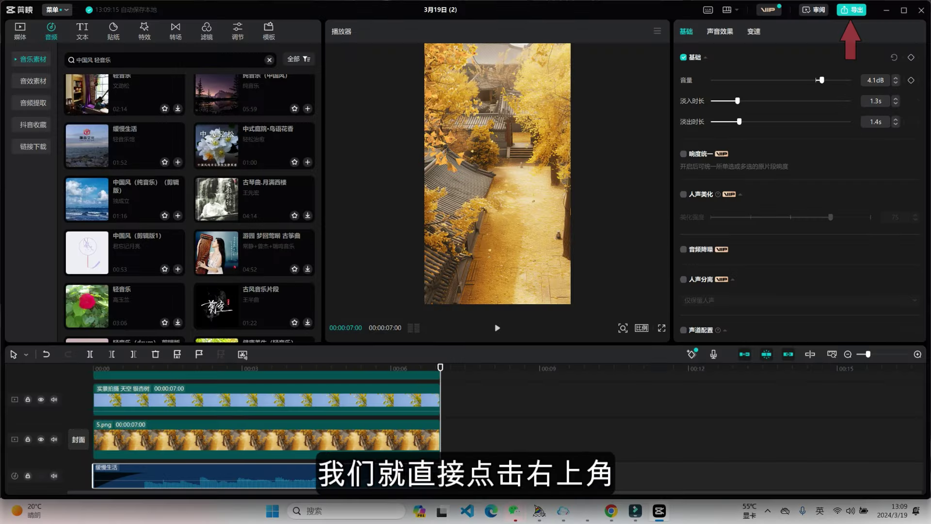
Export the video with the title 3.19 at 1080P, recommended bitrate (推荐), H.264, mp4 and 30fps.
{"action": "left_click", "coordinate": [847, 15]}
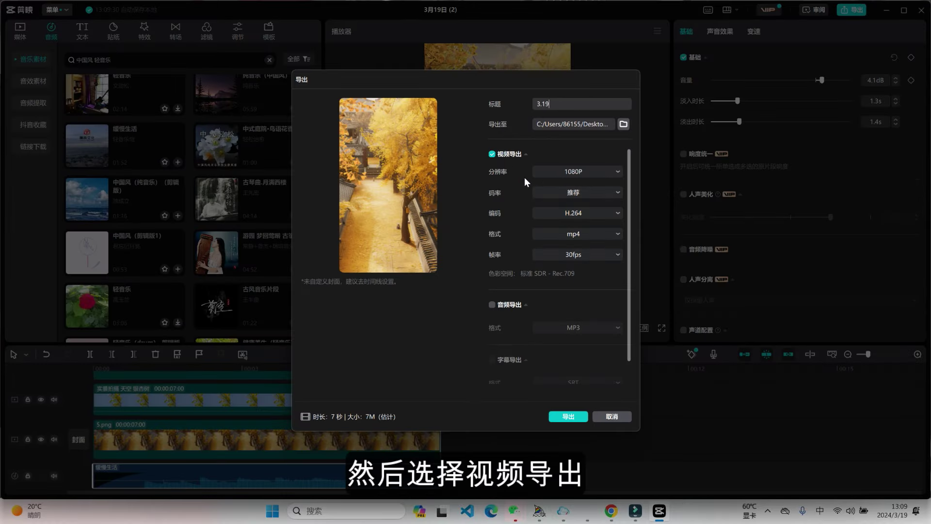
{"action": "scroll", "coordinate": [554, 375], "scroll_direction": "down", "scroll_amount": 1}
{"action": "left_click", "coordinate": [572, 417]}
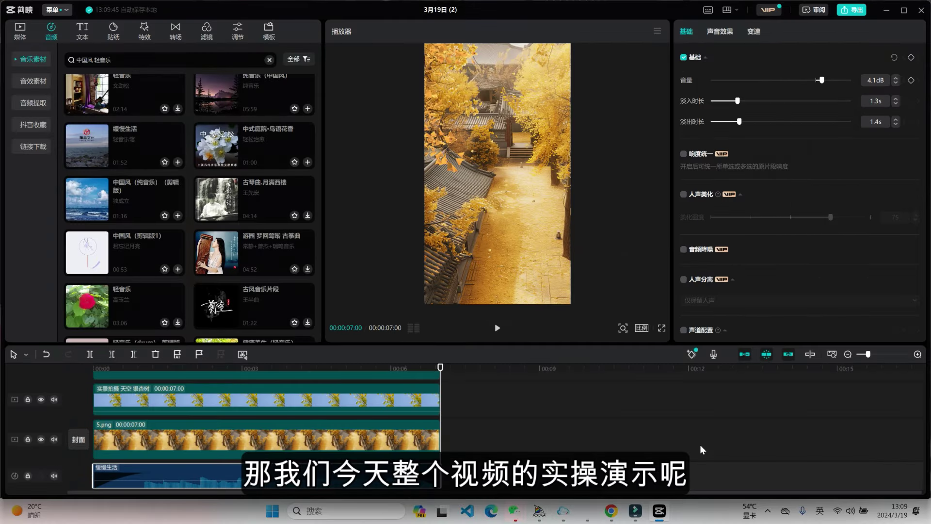